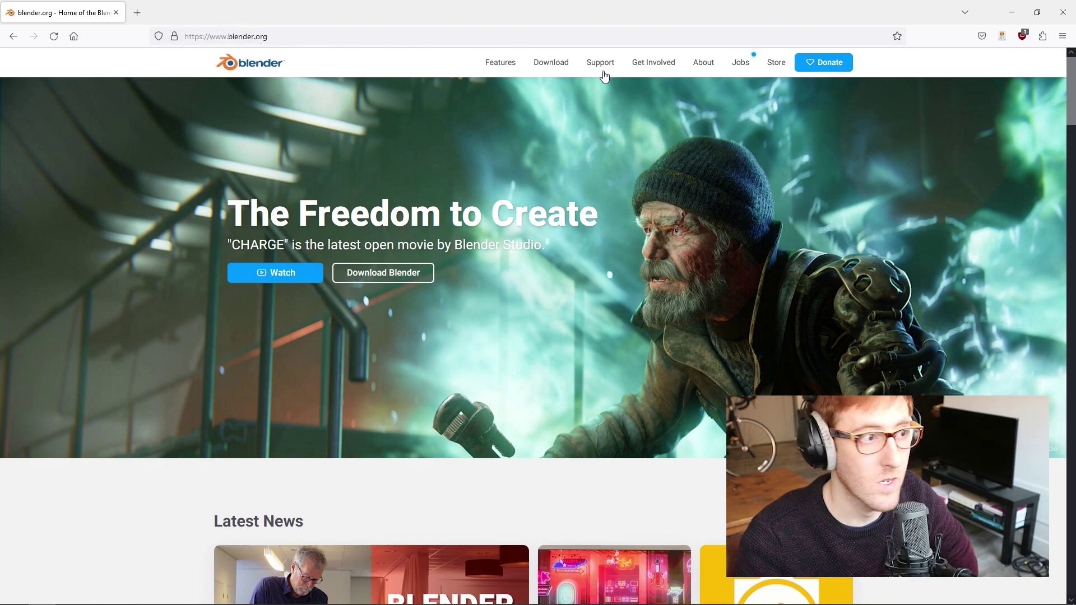
Download the Blender 3.4.1 Windows installer (blender-3.4.1-windows-x64.msi) from blender.org to the Desktop.
{"action": "left_click", "coordinate": [557, 64]}
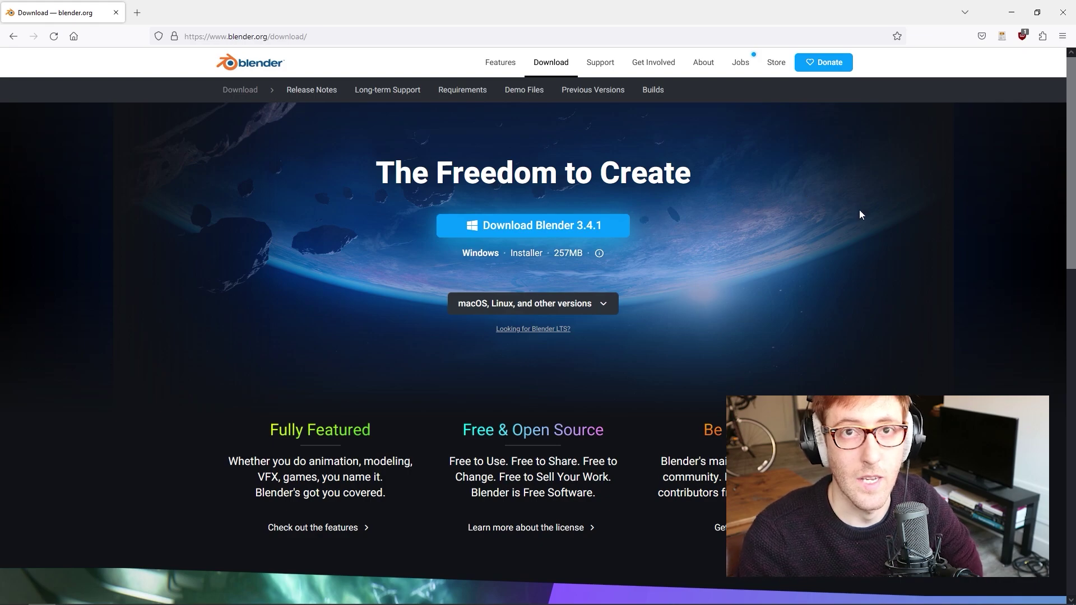
{"action": "left_click", "coordinate": [583, 230]}
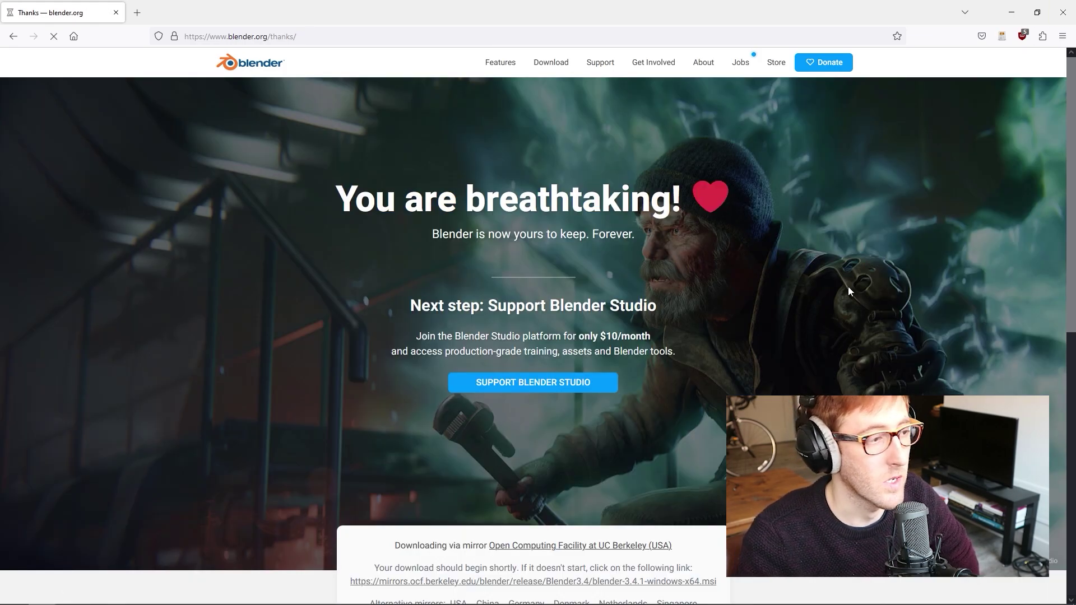
{"action": "scroll", "coordinate": [678, 373], "scroll_direction": "down", "scroll_amount": 3}
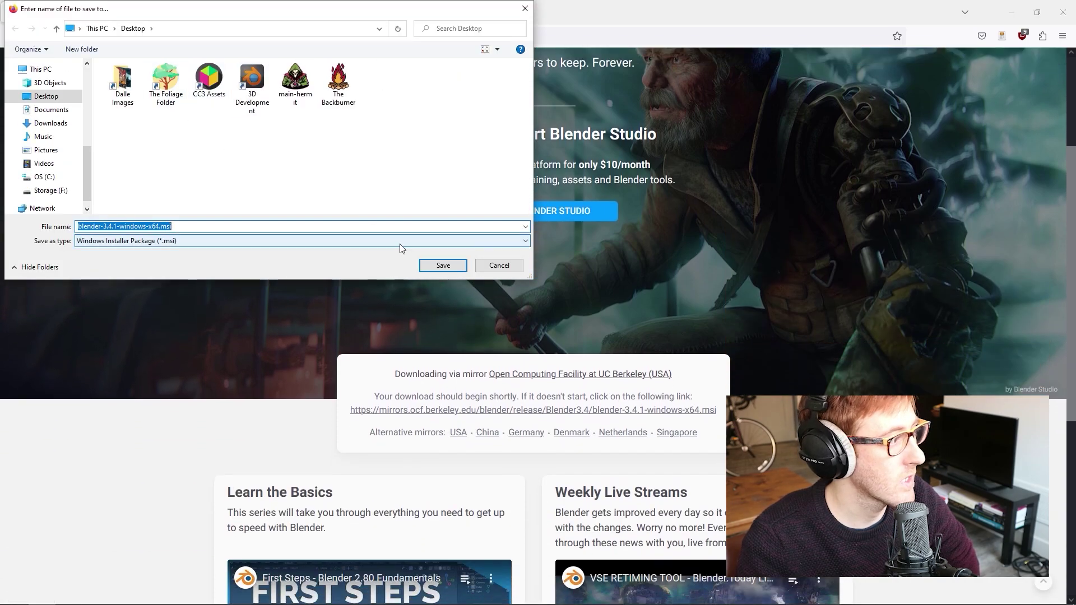
{"action": "left_click", "coordinate": [434, 266]}
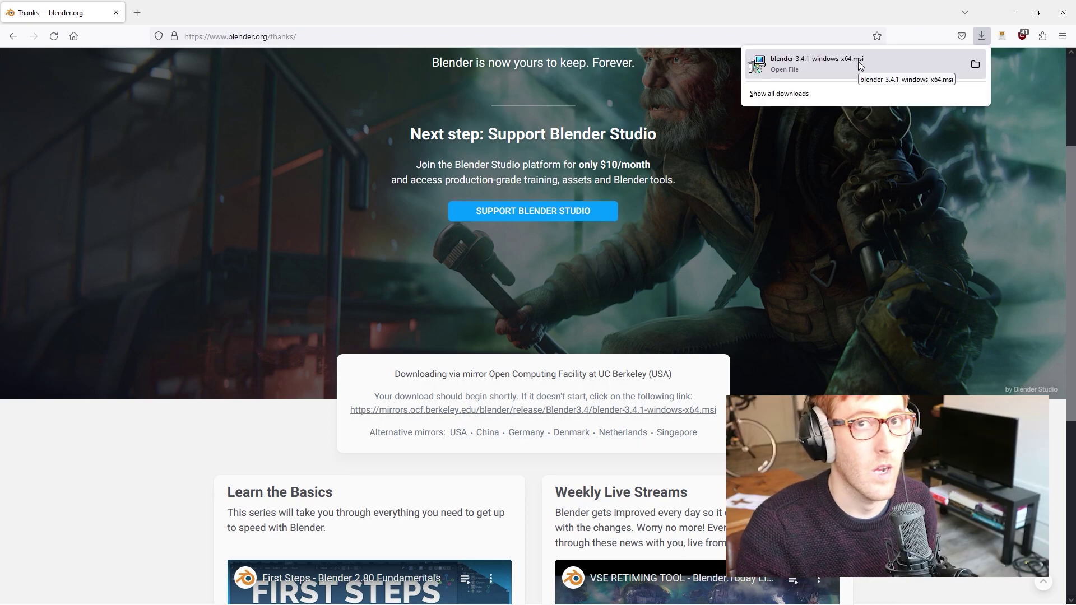
Run the 3.4.1 .msi installer, accept the license, and install with default features and location.
{"action": "left_click", "coordinate": [860, 65]}
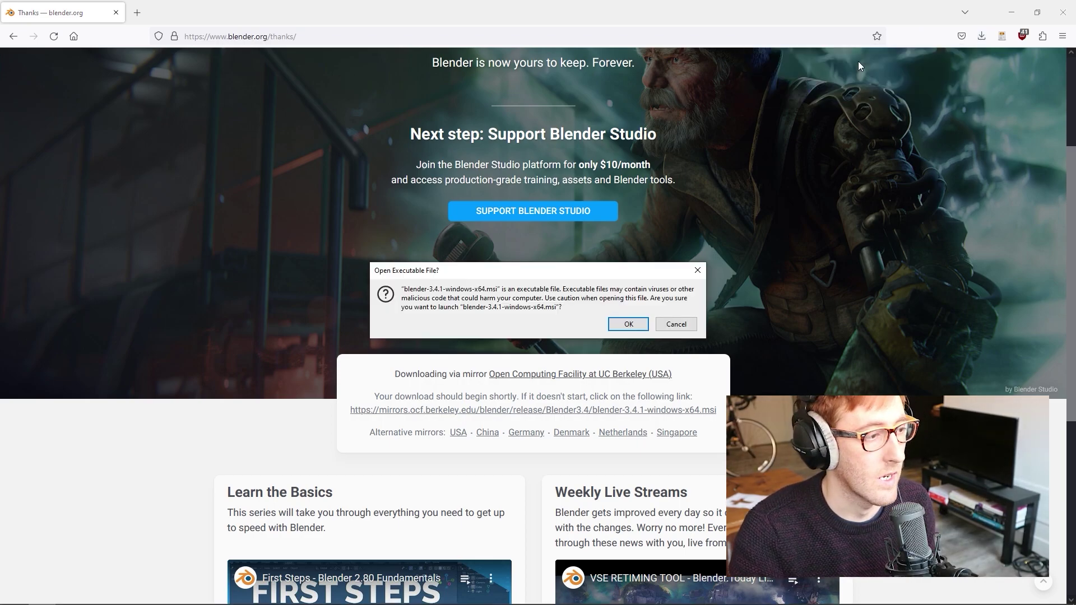
{"action": "left_click", "coordinate": [625, 328]}
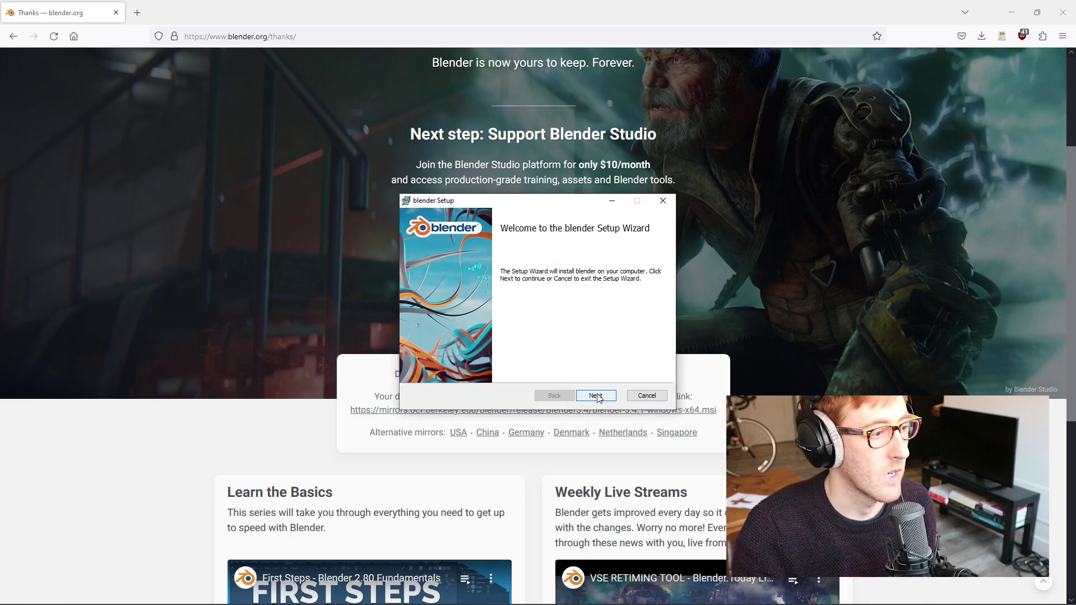
{"action": "left_click", "coordinate": [596, 395]}
{"action": "left_click", "coordinate": [418, 369]}
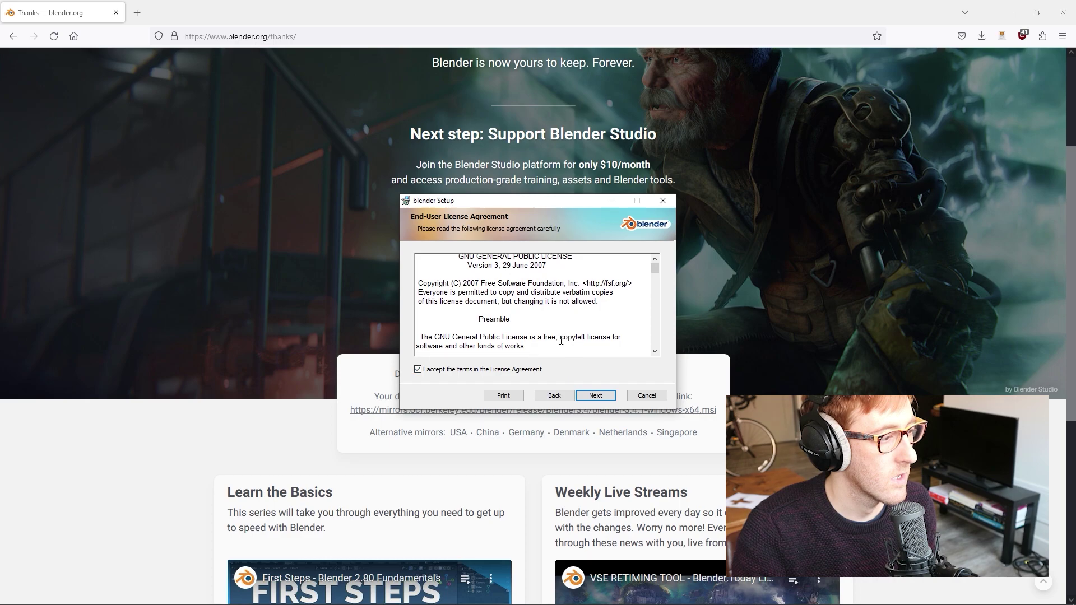
{"action": "scroll", "coordinate": [594, 399], "scroll_direction": "down", "scroll_amount": 10}
{"action": "left_click", "coordinate": [597, 399]}
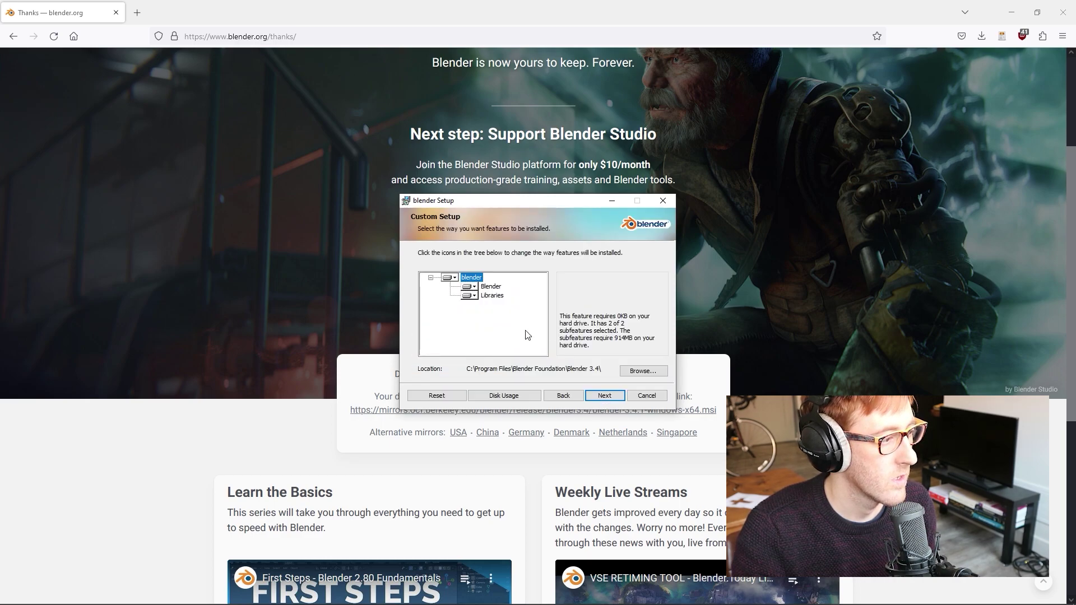
{"action": "left_click", "coordinate": [596, 396]}
{"action": "left_click", "coordinate": [595, 395]}
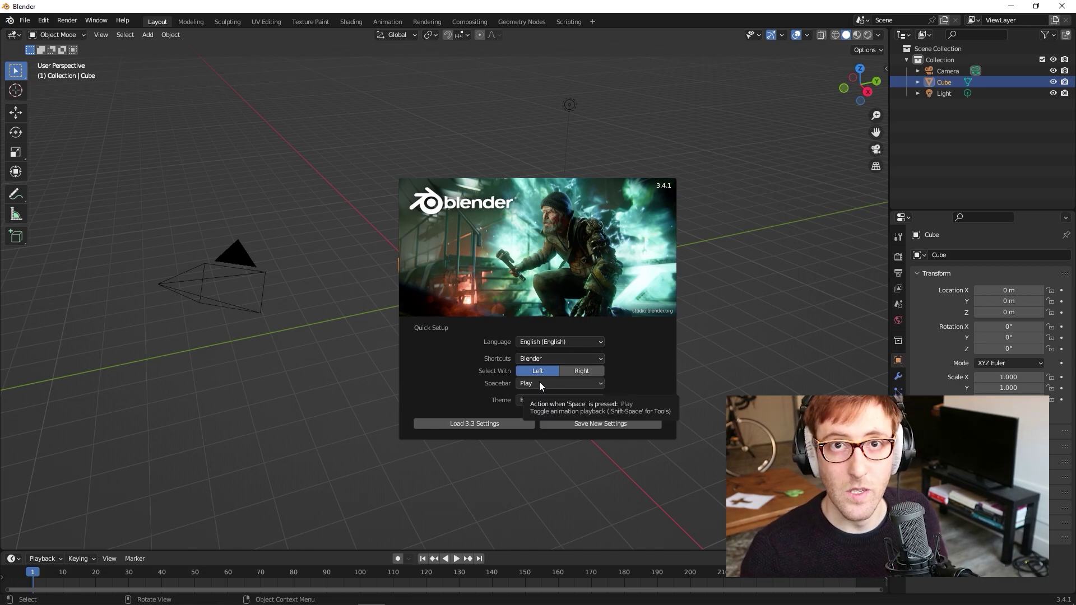
Change the Quick Setup Spacebar action from Play to Search.
{"action": "left_click", "coordinate": [572, 385]}
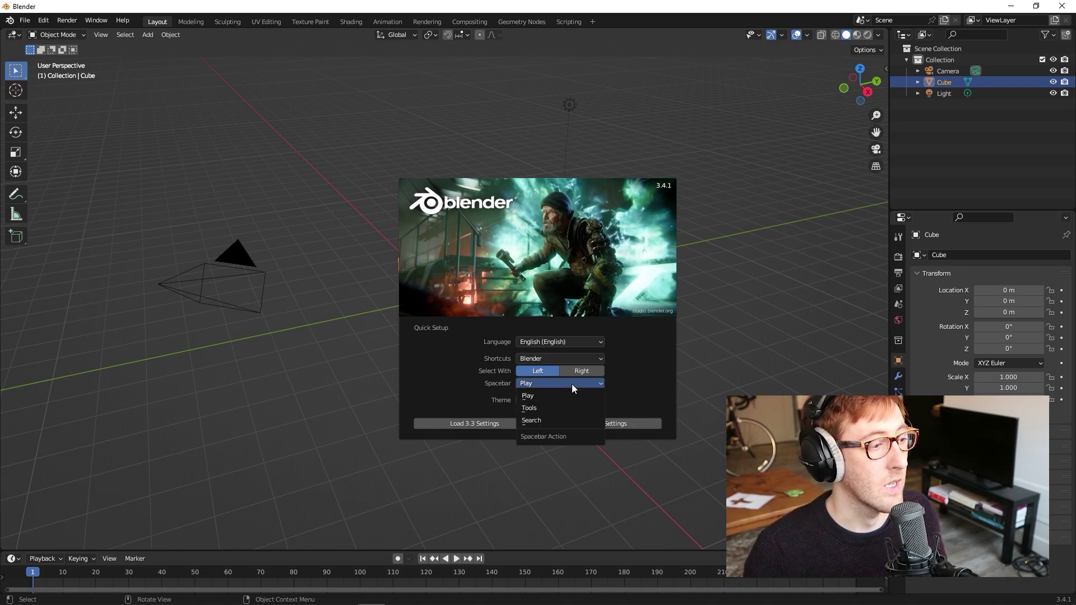
{"action": "left_click", "coordinate": [534, 419]}
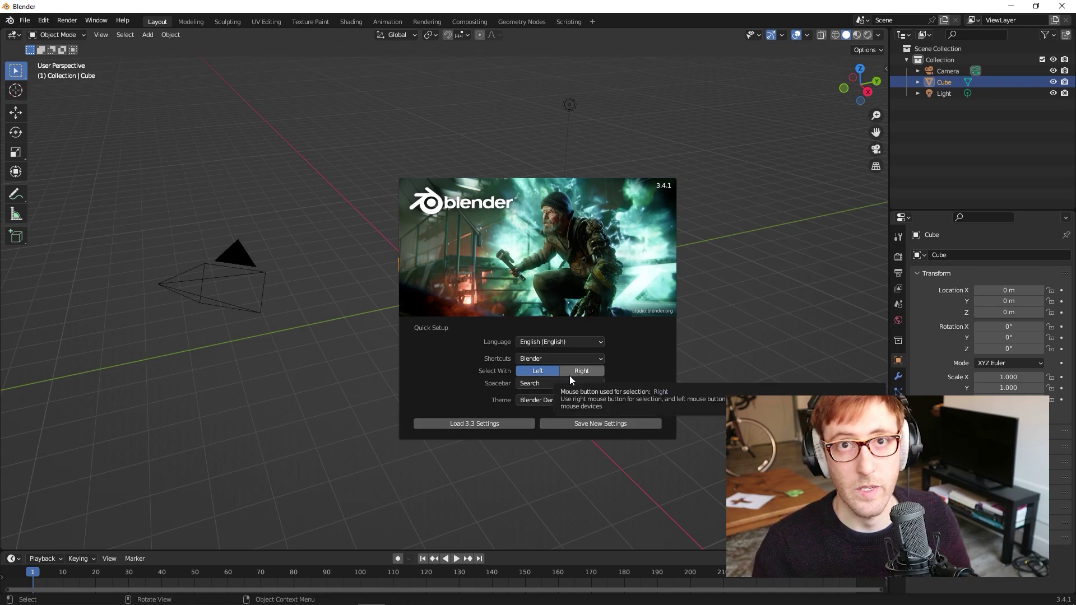
Save the Quick Setup choices as new settings and dismiss the splash screen.
{"action": "left_click", "coordinate": [613, 424]}
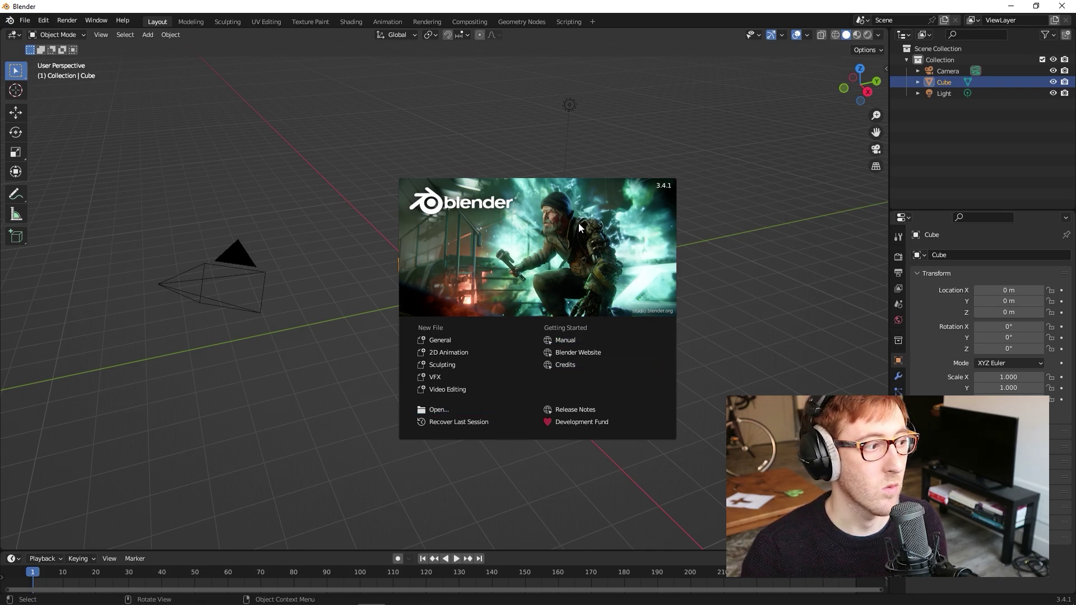
{"action": "left_click", "coordinate": [463, 343]}
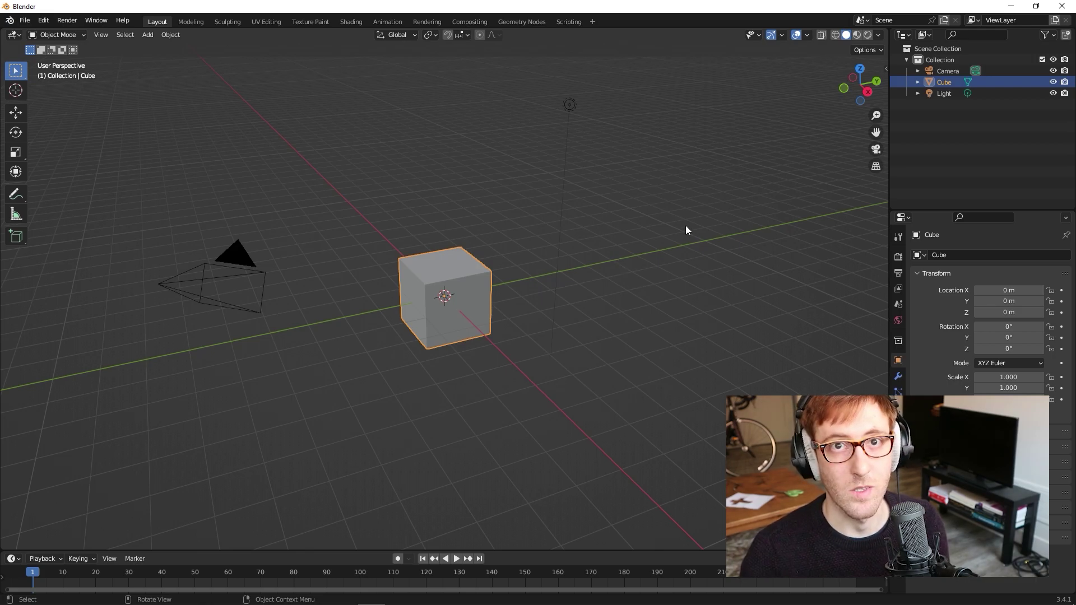
{"action": "left_click", "coordinate": [608, 283]}
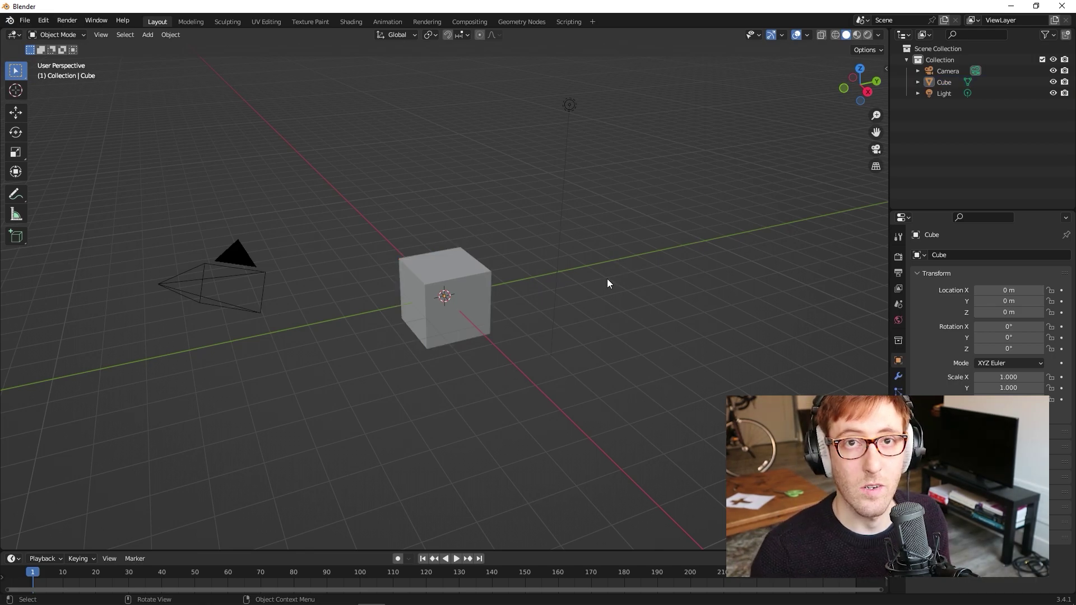
{"action": "left_click", "coordinate": [569, 106]}
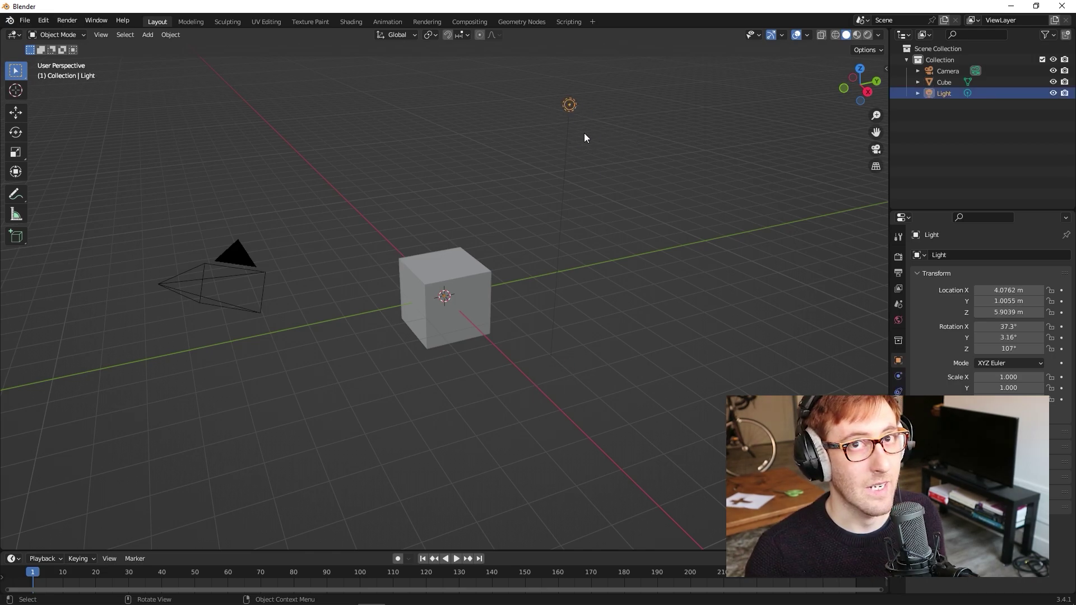
{"action": "left_click", "coordinate": [220, 271]}
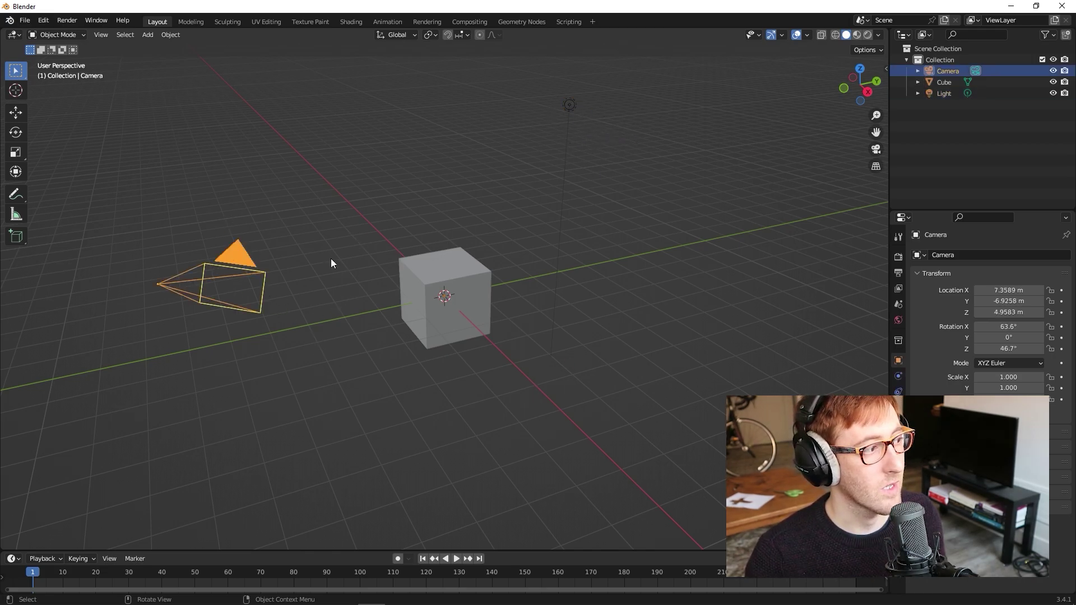
{"action": "left_click", "coordinate": [467, 276]}
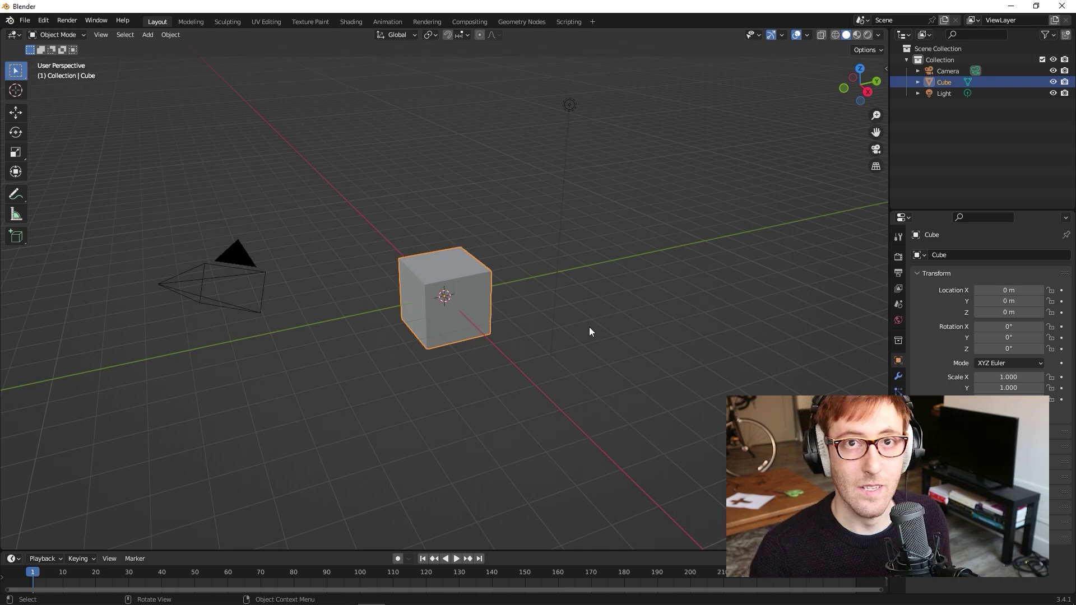
{"action": "left_click", "coordinate": [653, 342]}
{"action": "middle_click_drag", "start_coordinate": [654, 342], "coordinate": [972, 225]}
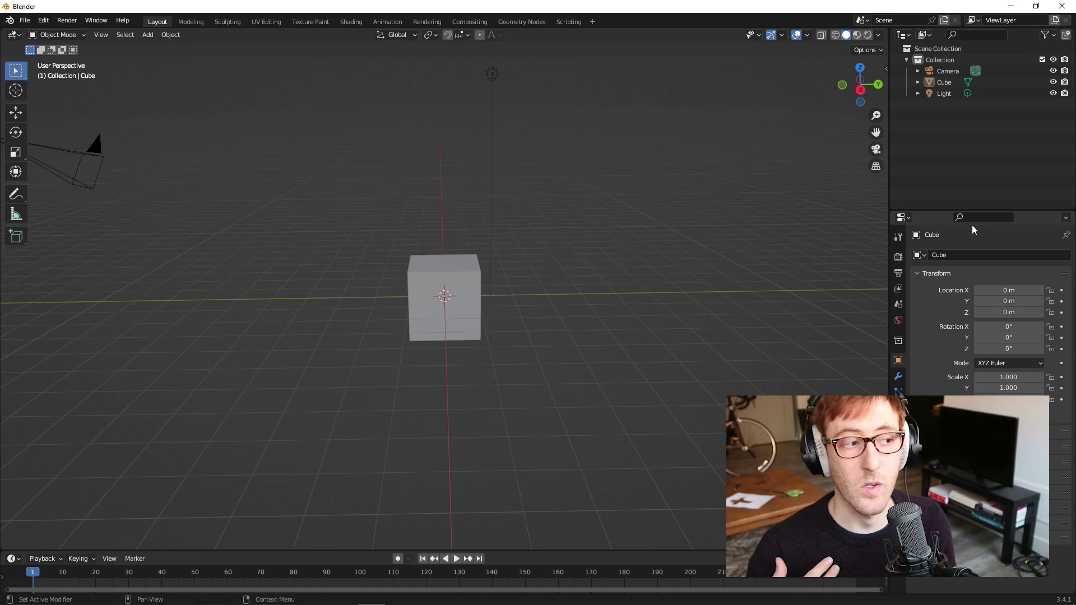
{"action": "left_click", "coordinate": [42, 21]}
{"action": "left_click", "coordinate": [55, 180]}
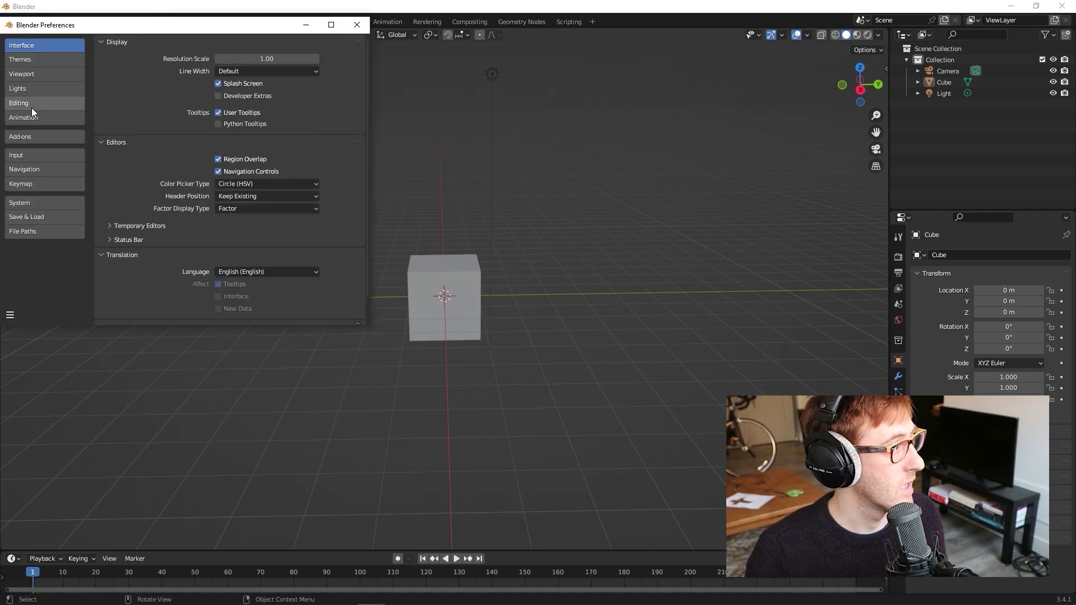
{"action": "left_click", "coordinate": [37, 155]}
{"action": "left_click_drag", "start_coordinate": [236, 28], "coordinate": [321, 56]}
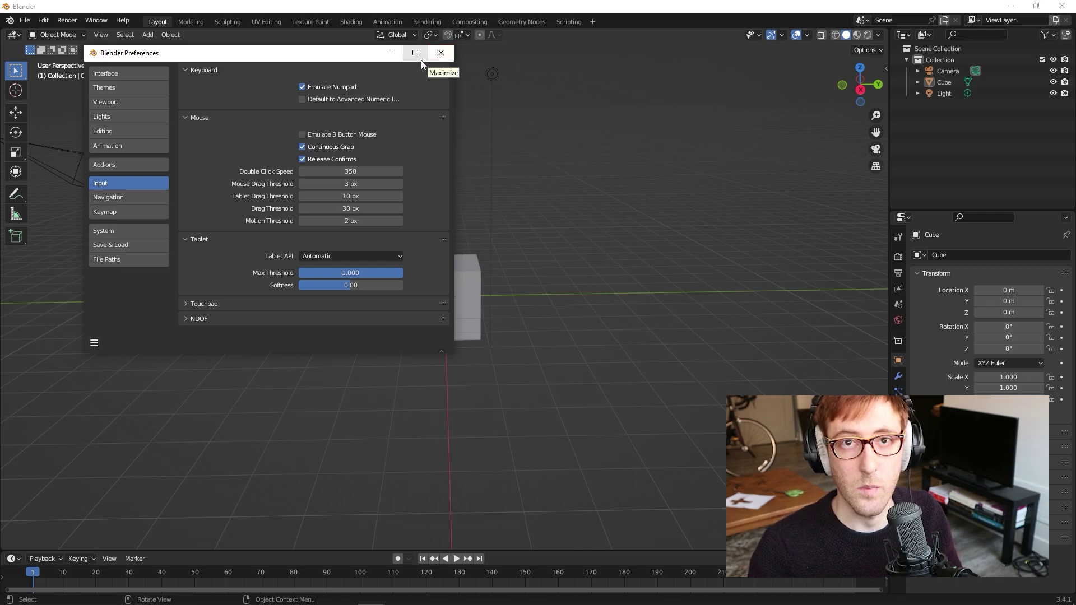
{"action": "left_click", "coordinate": [441, 53]}
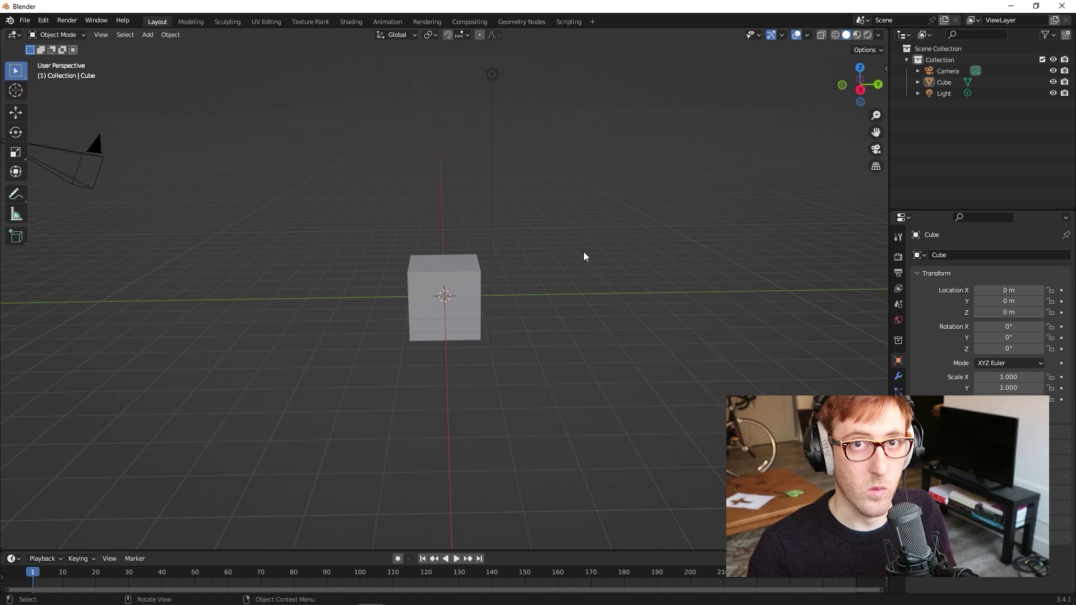
Switch the viewport through top, right-side and perspective views, ending in camera view.
{"action": "key", "text": "KP_7"}
{"action": "key", "text": "KP_5"}
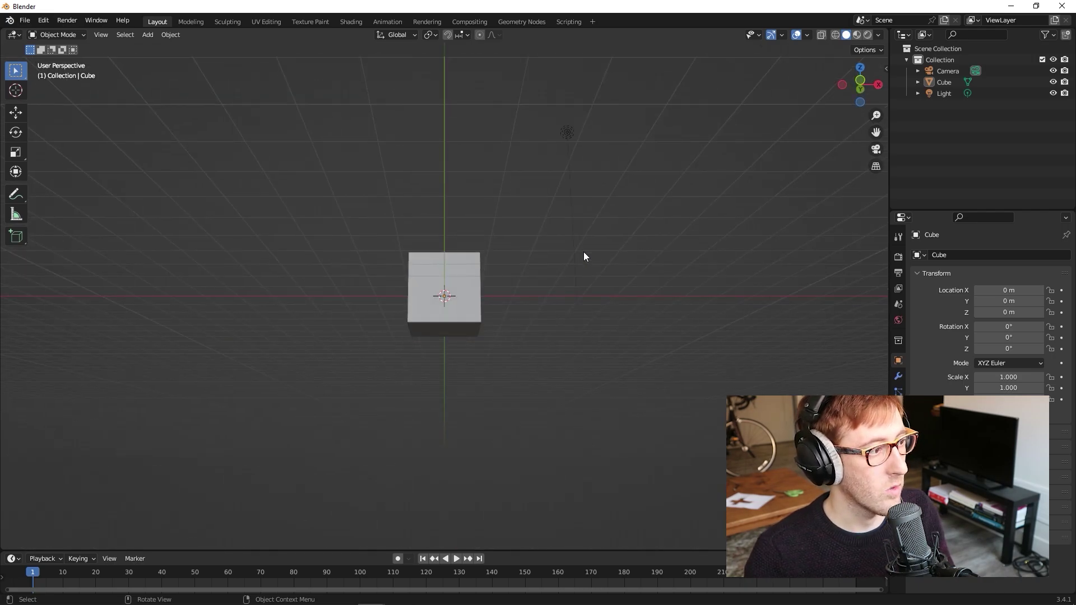
{"action": "key", "text": "KP_7"}
{"action": "key", "text": "KP_3"}
{"action": "key", "text": "KP_5"}
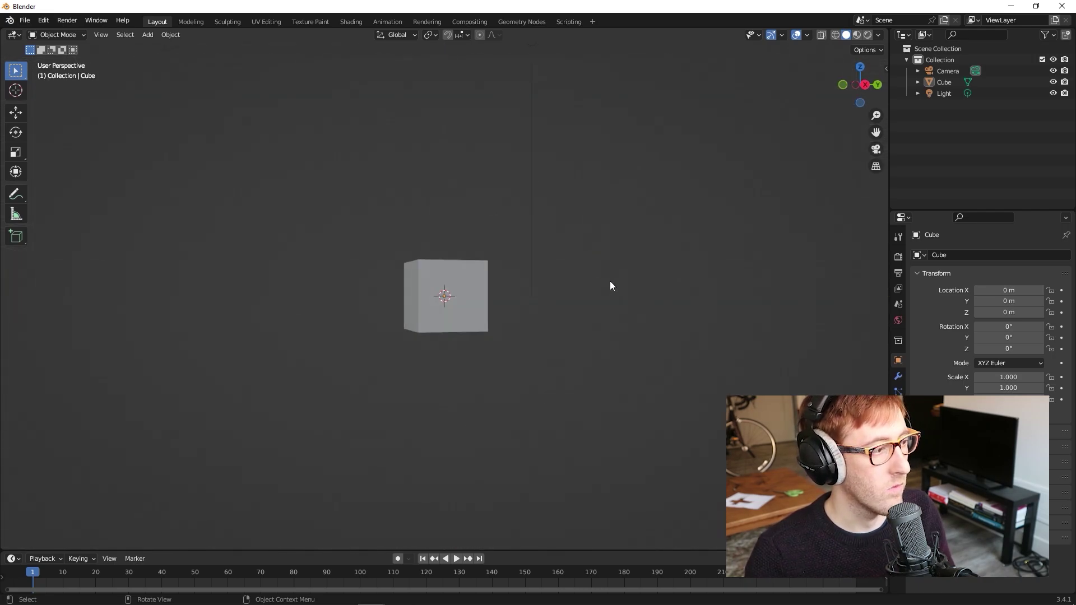
{"action": "key", "text": "KP_0"}
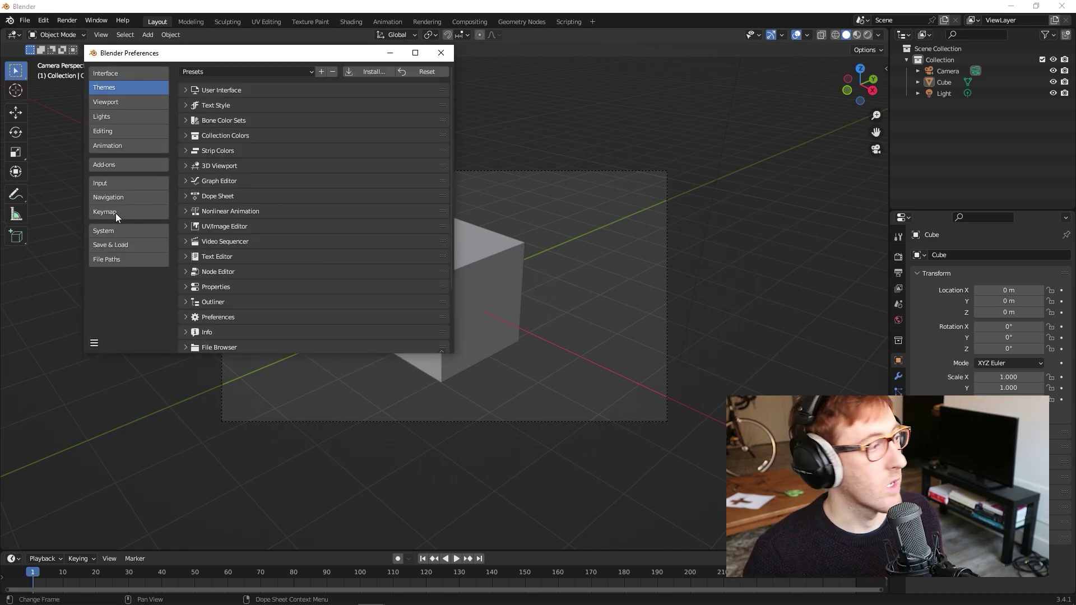
In System preferences, expand Cycles Render Devices and select OptiX.
{"action": "left_click", "coordinate": [113, 230]}
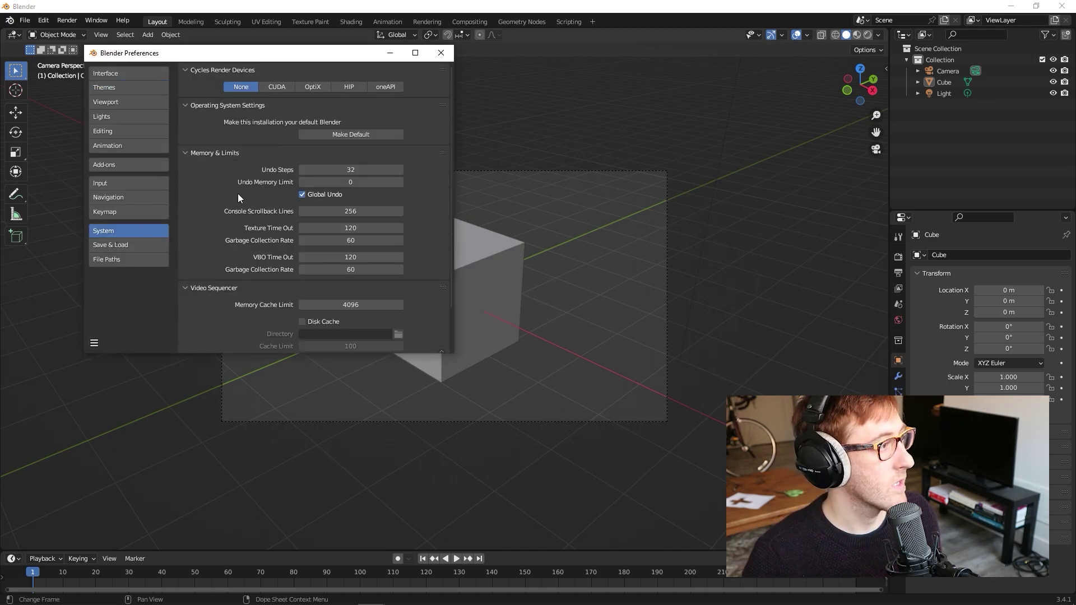
{"action": "left_click", "coordinate": [185, 70]}
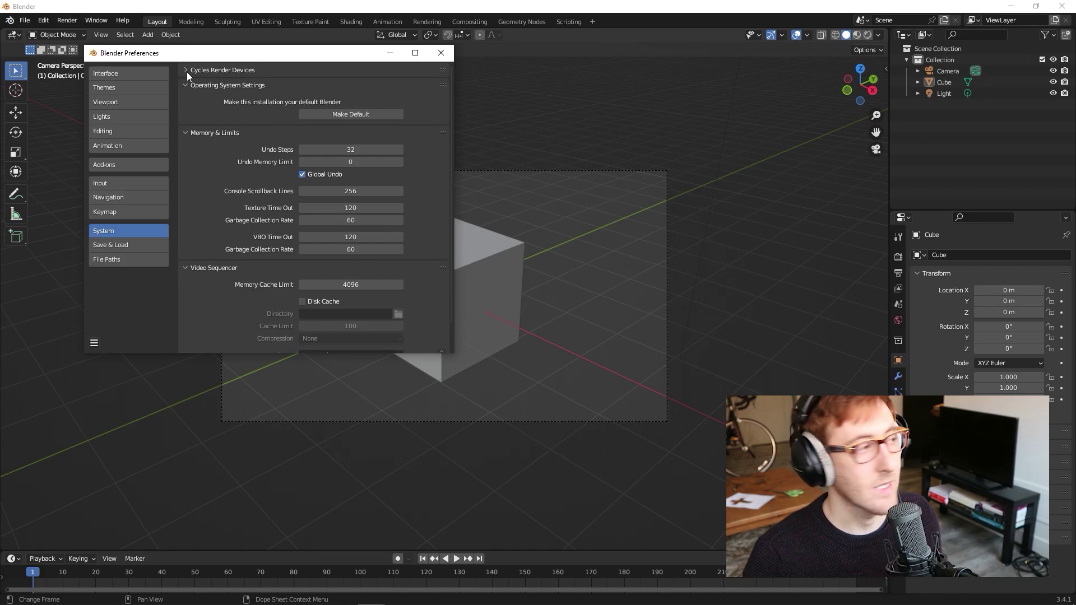
{"action": "left_click", "coordinate": [187, 72]}
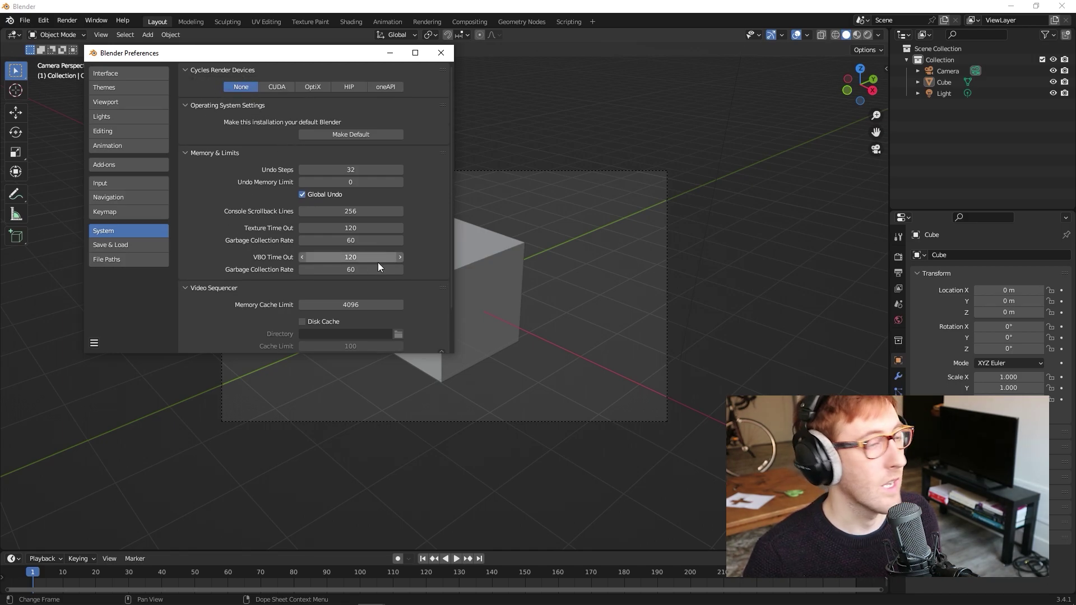
{"action": "left_click", "coordinate": [309, 86]}
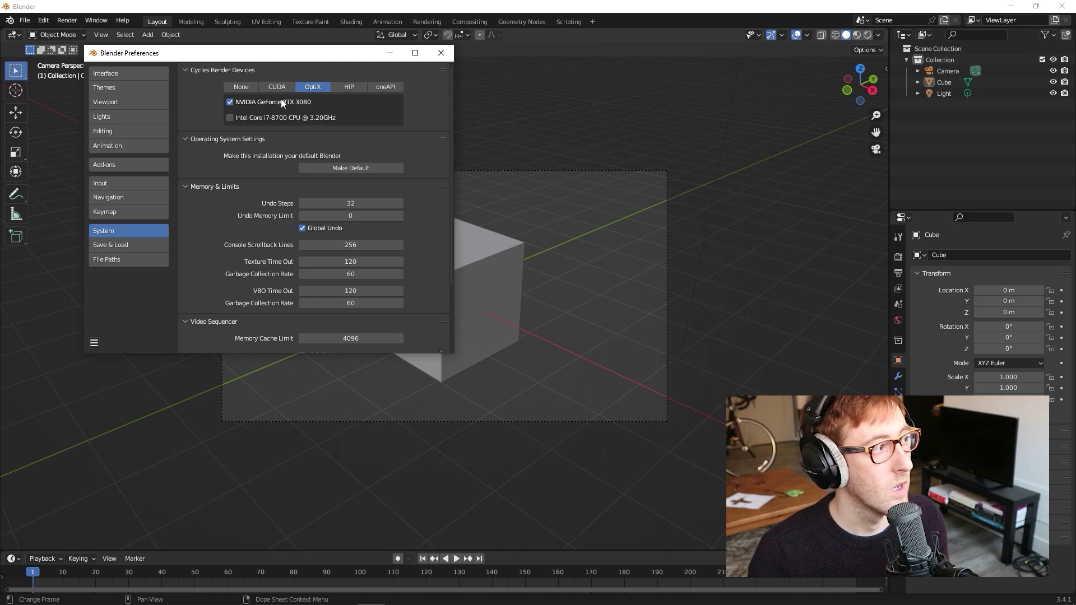
Compare the HIP, CUDA and oneAPI options, then settle on OptiX with the RTX 3080.
{"action": "left_click", "coordinate": [350, 84]}
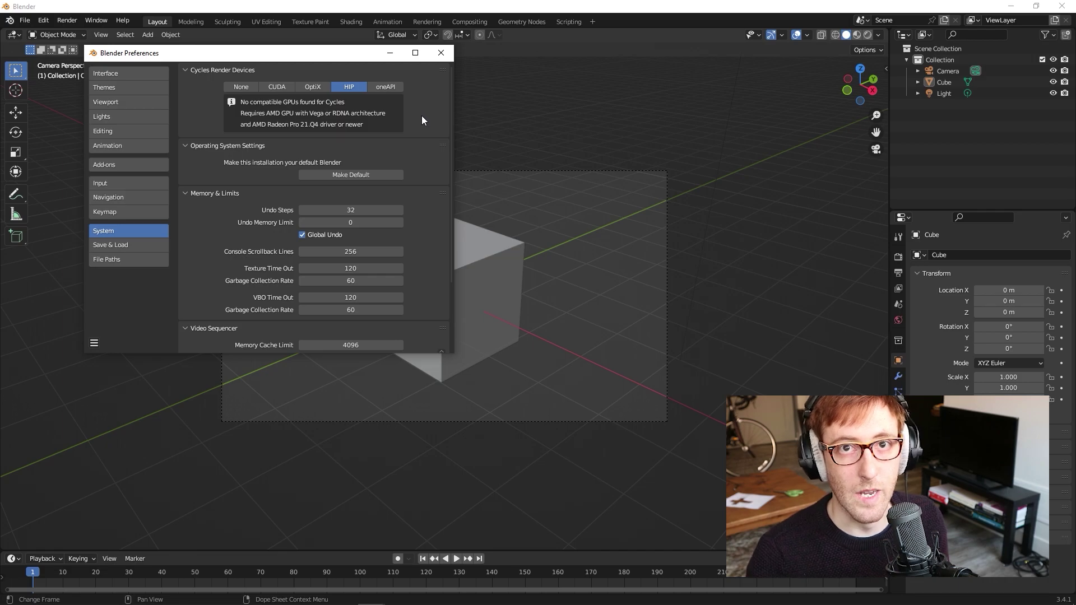
{"action": "left_click", "coordinate": [313, 87]}
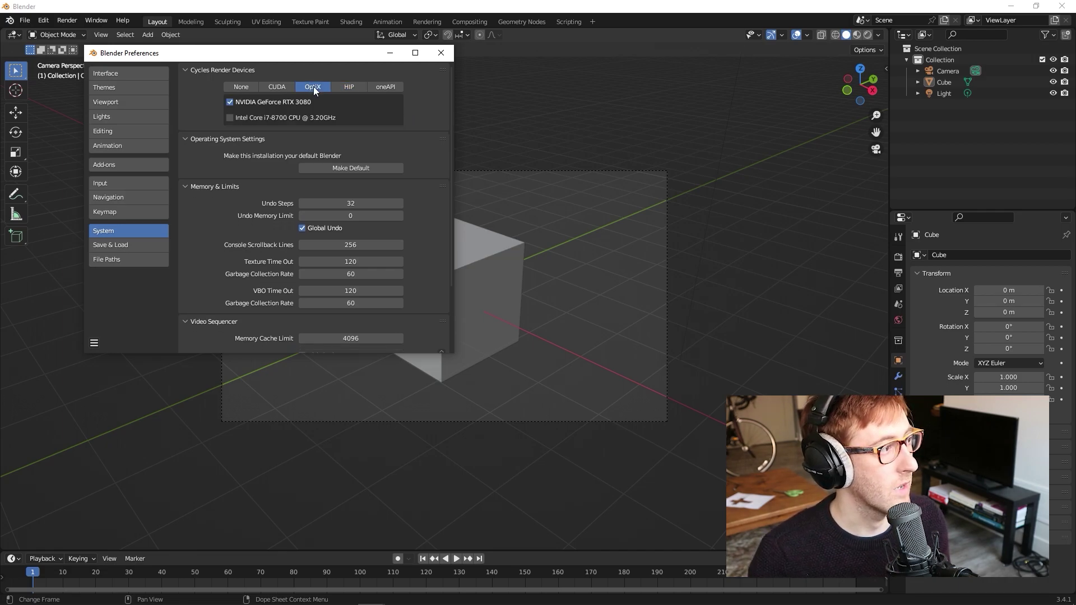
{"action": "left_click", "coordinate": [282, 90]}
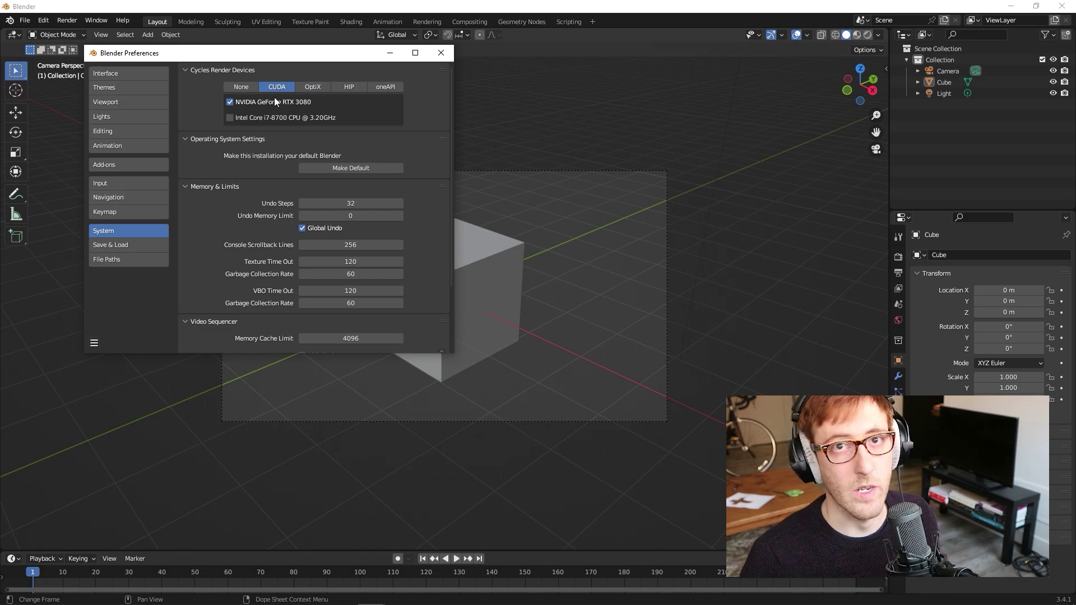
{"action": "left_click", "coordinate": [348, 86]}
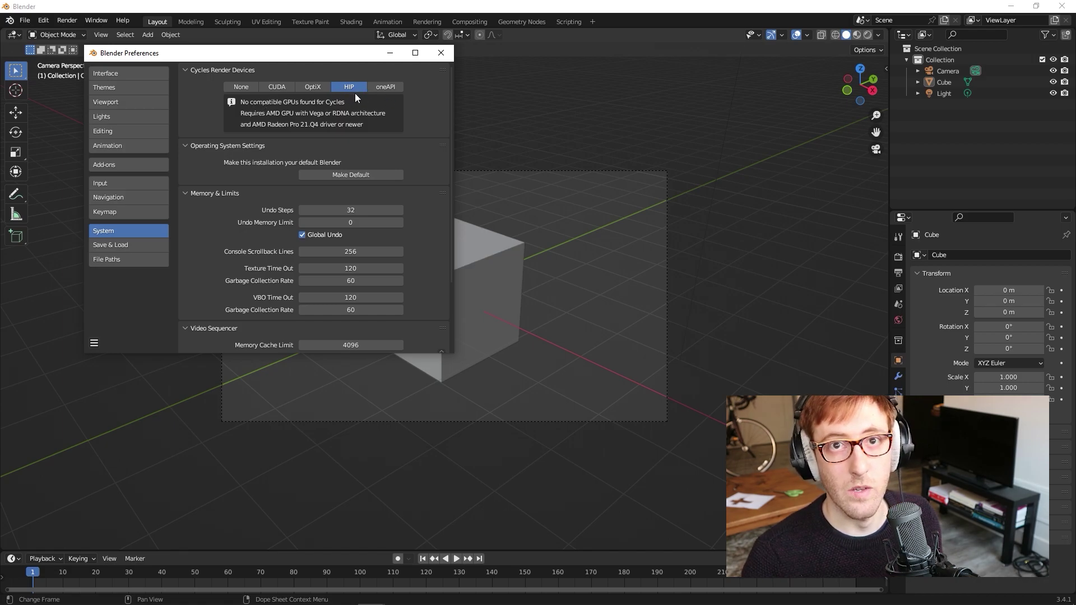
{"action": "left_click", "coordinate": [379, 91]}
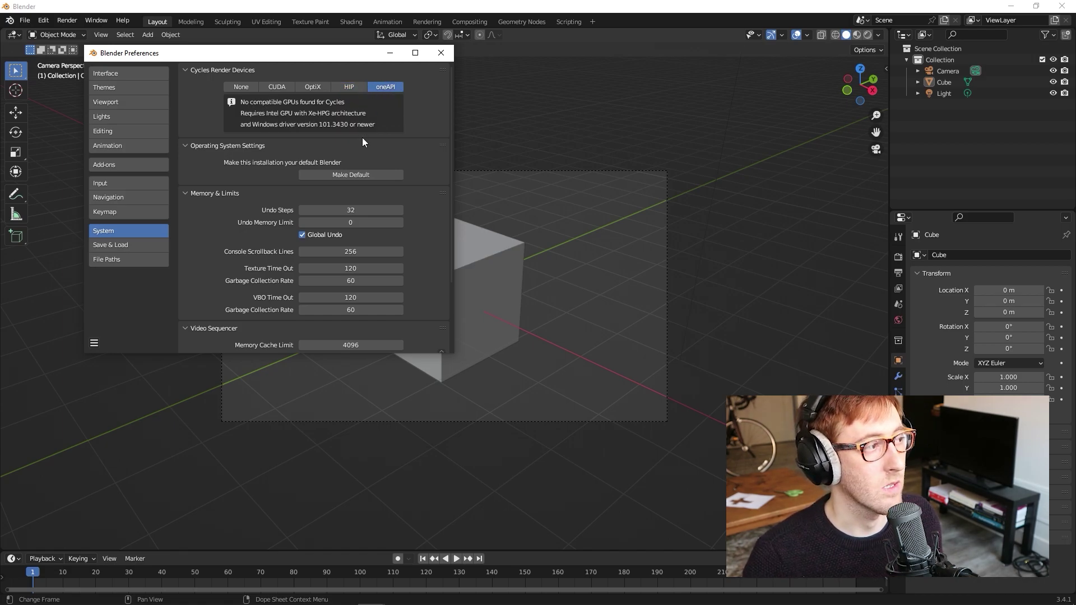
{"action": "left_click", "coordinate": [315, 88]}
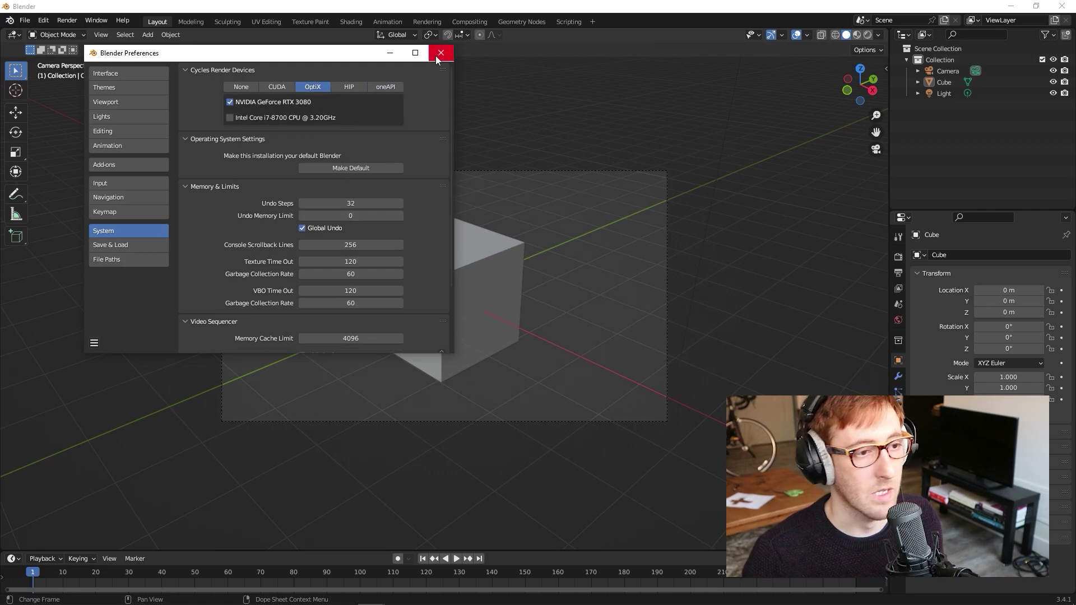
Look over the Keymap and Navigation preference pages.
{"action": "left_click", "coordinate": [105, 211]}
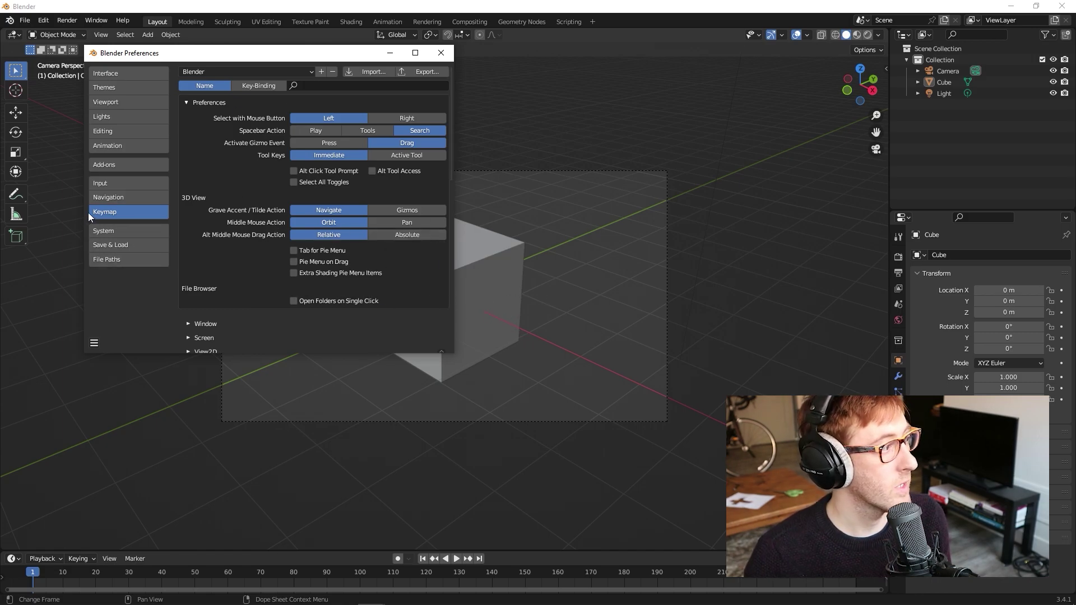
{"action": "left_click", "coordinate": [107, 197]}
{"action": "left_click", "coordinate": [106, 211]}
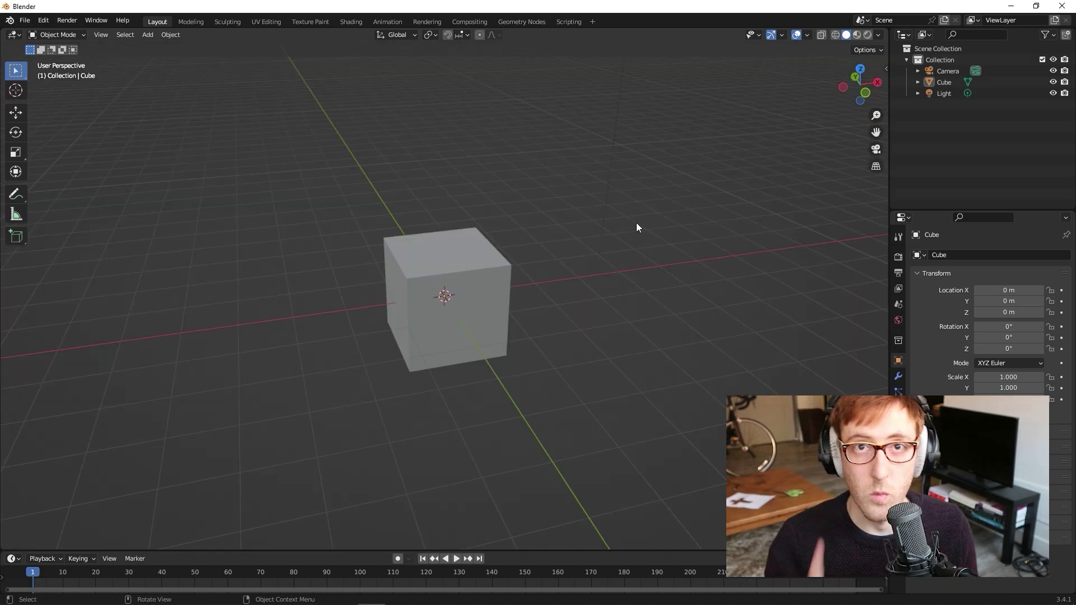
In Render Properties, set the render engine to Cycles and the device to GPU Compute.
{"action": "left_click", "coordinate": [899, 257]}
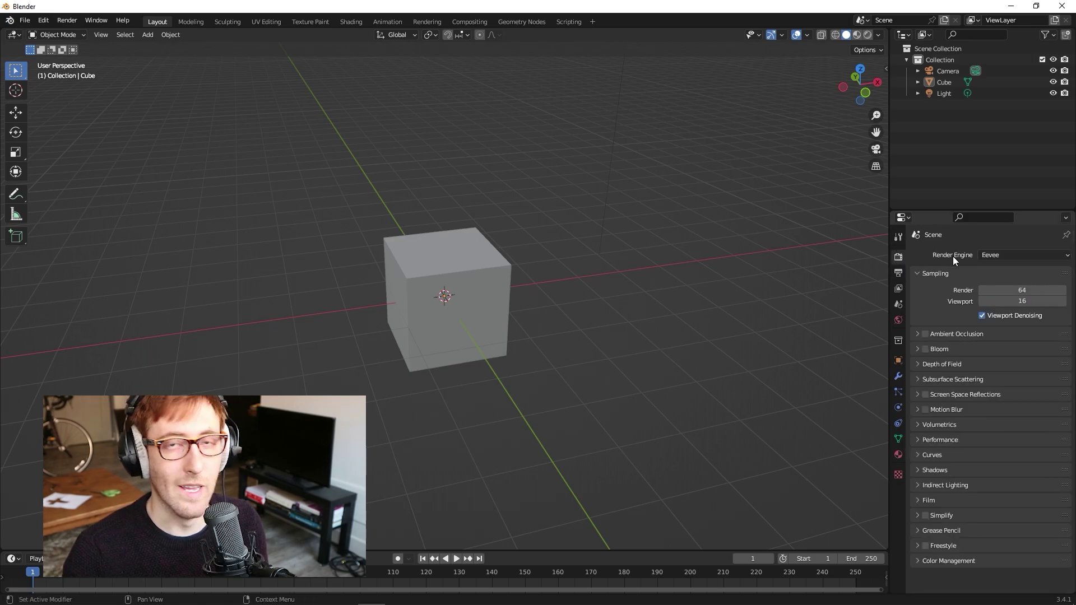
{"action": "left_click", "coordinate": [1017, 257]}
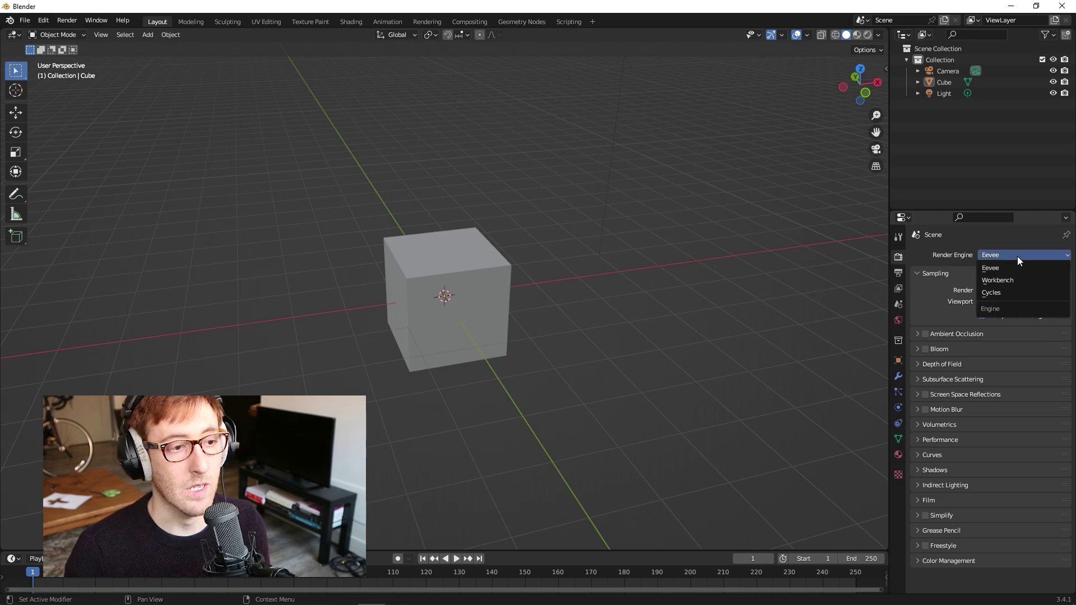
{"action": "left_click", "coordinate": [991, 293]}
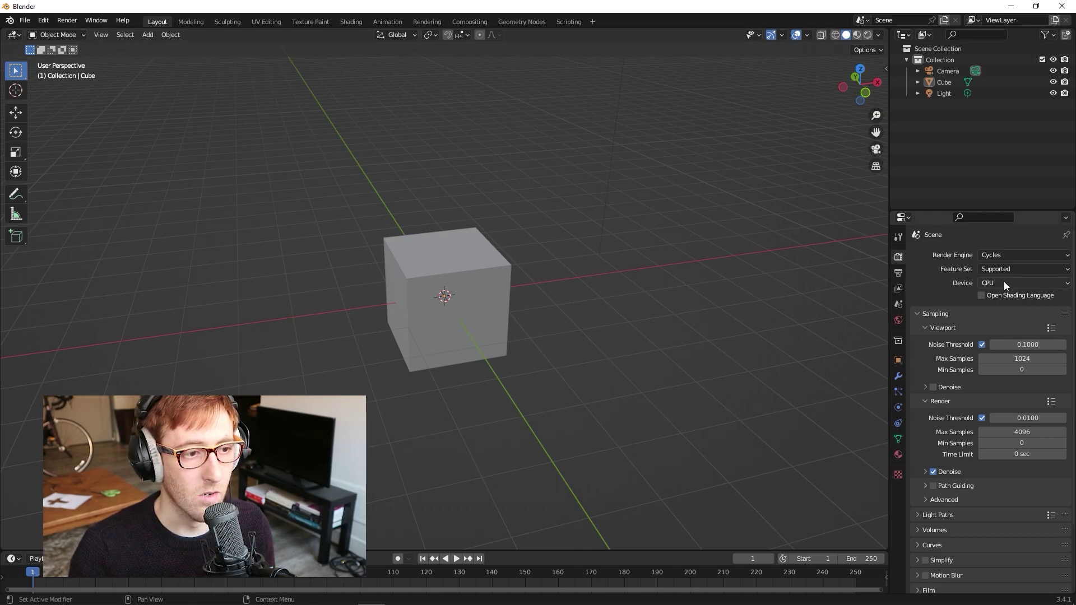
{"action": "left_click", "coordinate": [1021, 282]}
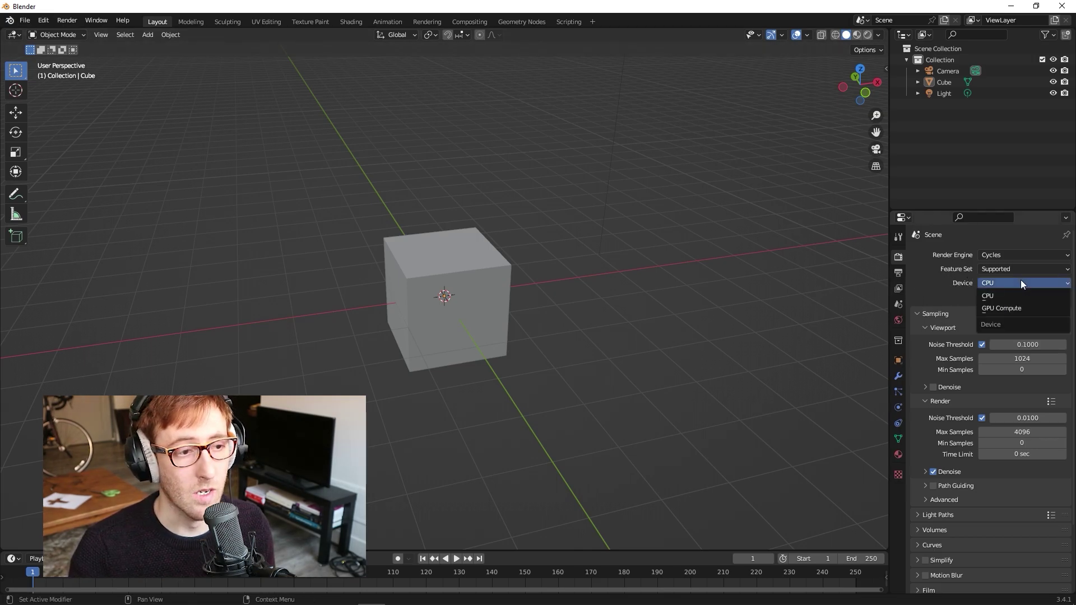
{"action": "left_click", "coordinate": [1002, 308]}
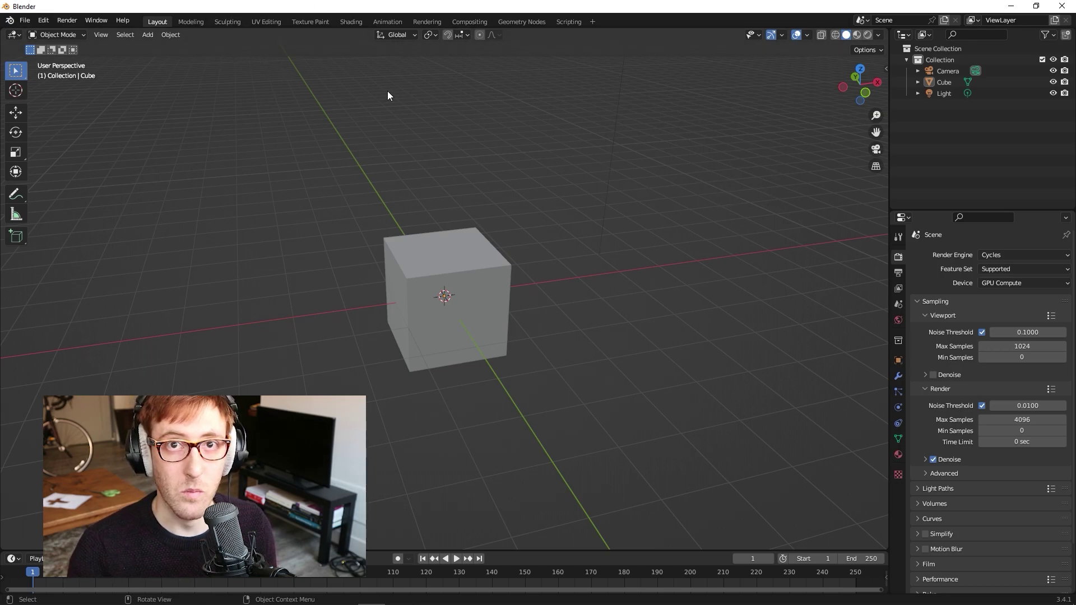
Recheck the device choices, briefly try Eevee, then switch the engine back to Cycles.
{"action": "left_click", "coordinate": [997, 284]}
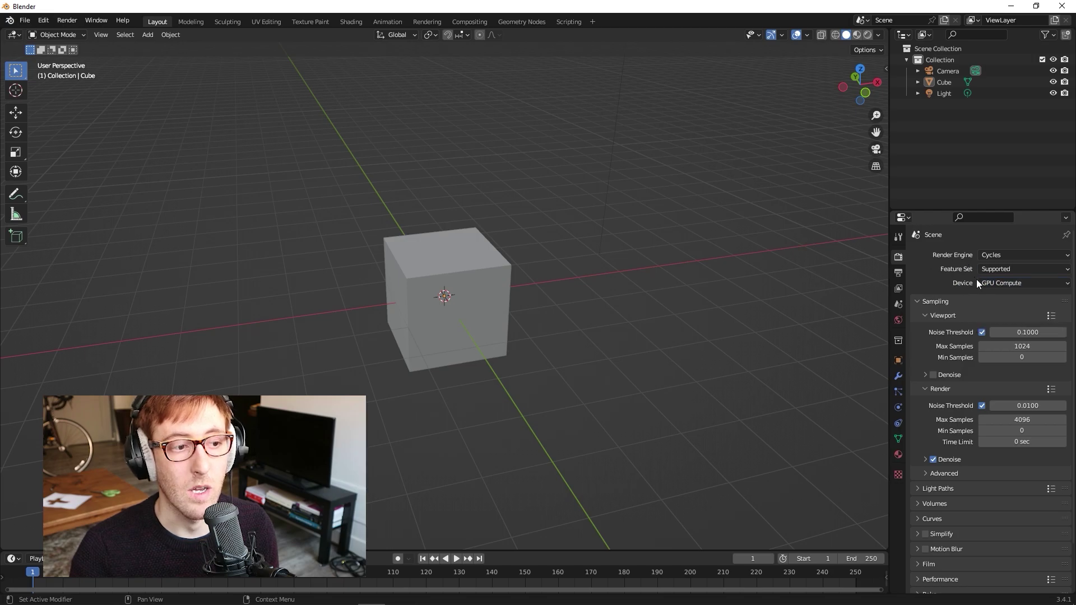
{"action": "left_click", "coordinate": [976, 280]}
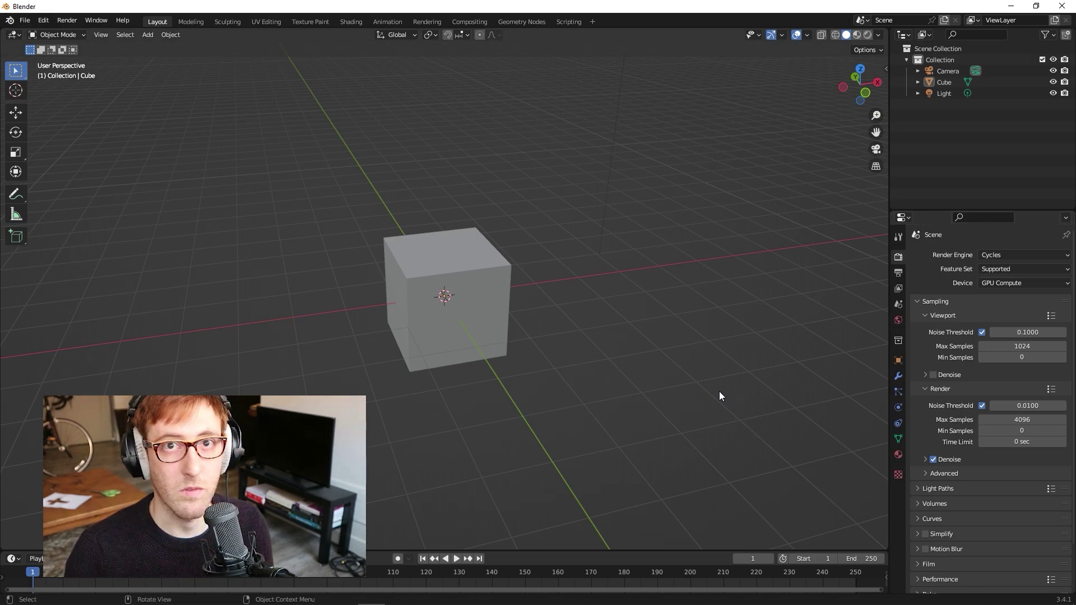
{"action": "left_click", "coordinate": [994, 254]}
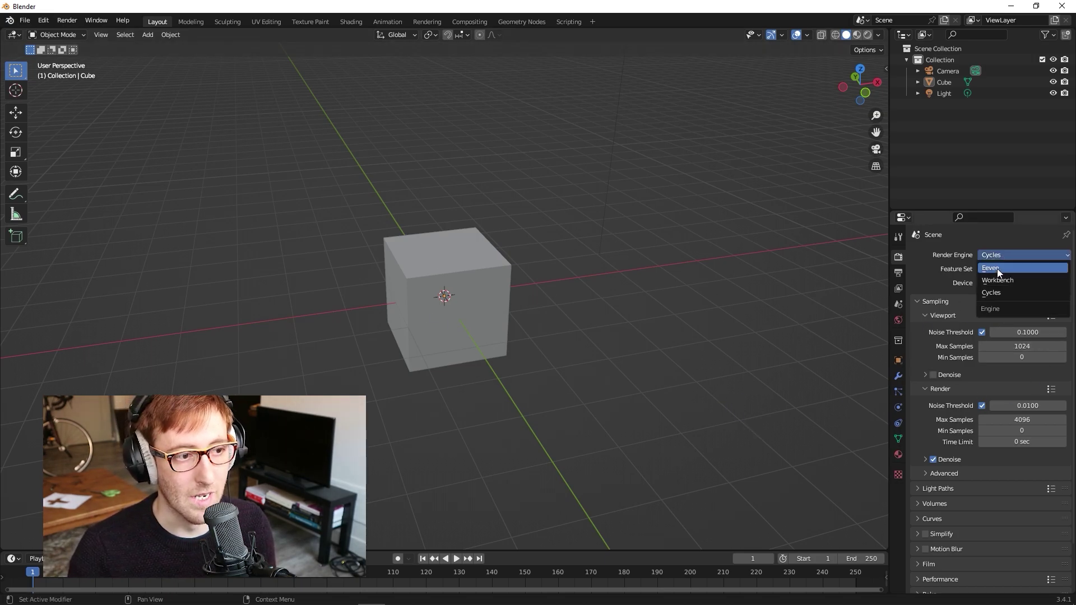
{"action": "left_click", "coordinate": [996, 268]}
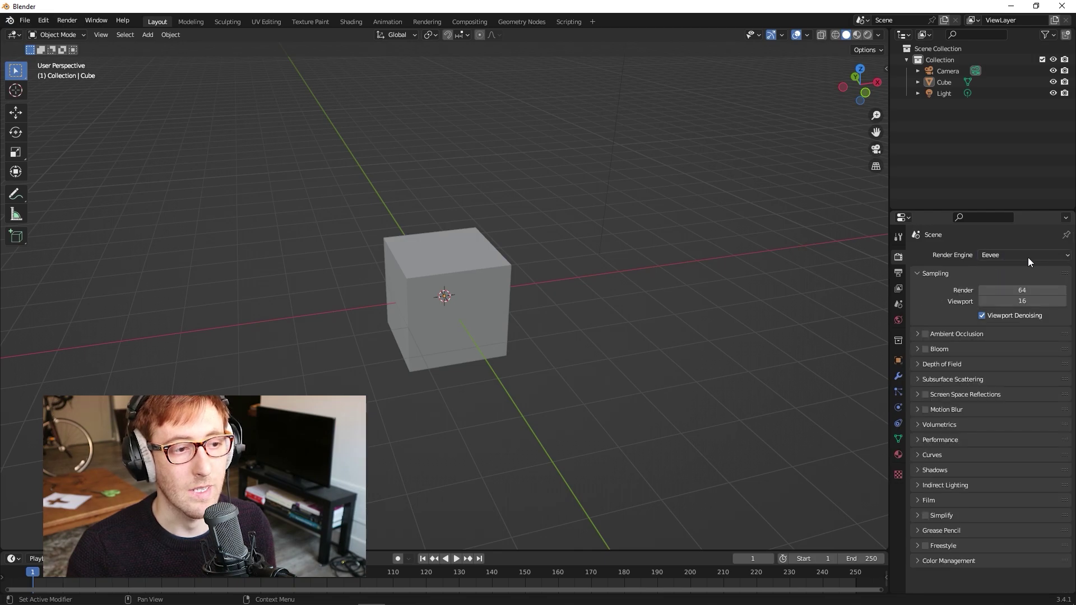
{"action": "left_click", "coordinate": [1027, 257]}
{"action": "left_click", "coordinate": [1006, 290]}
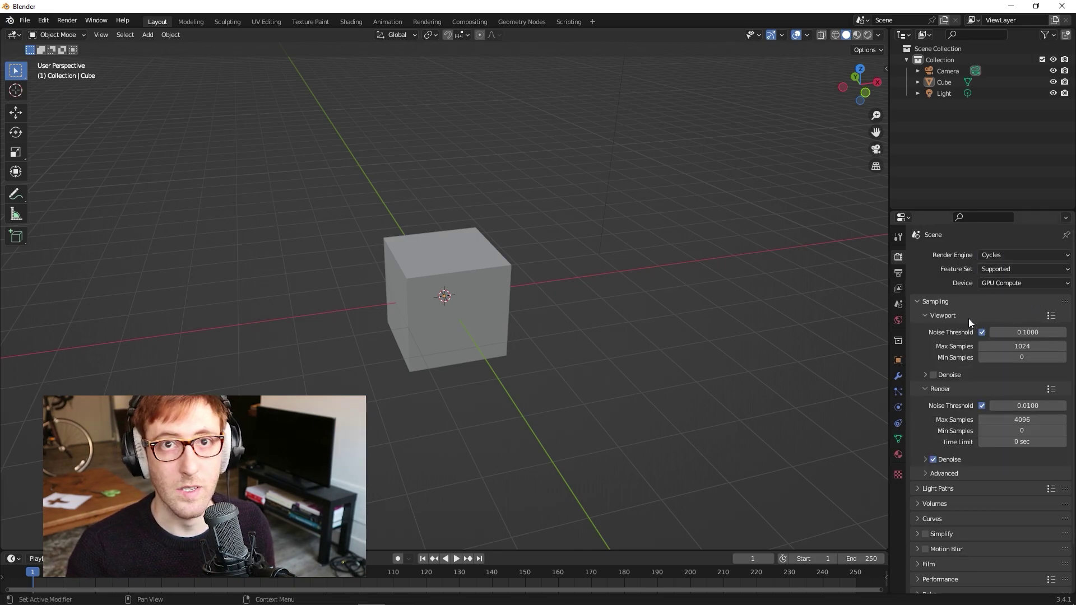
Save the Cycles GPU Compute scene as the startup file via File > Defaults, confirming the prompt.
{"action": "left_click", "coordinate": [24, 20]}
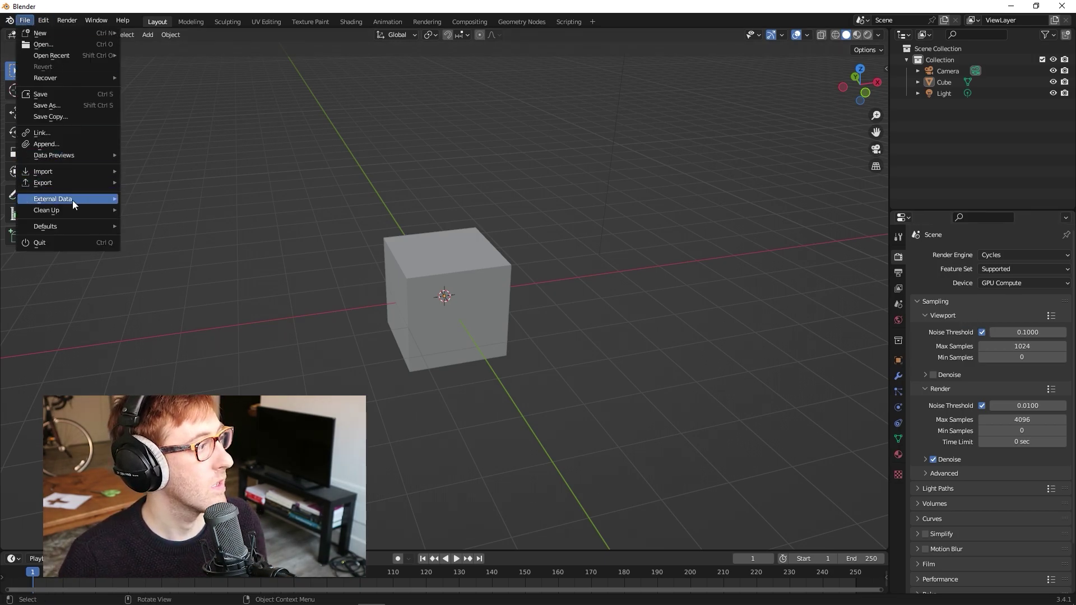
{"action": "mouse_move", "coordinate": [72, 224]}
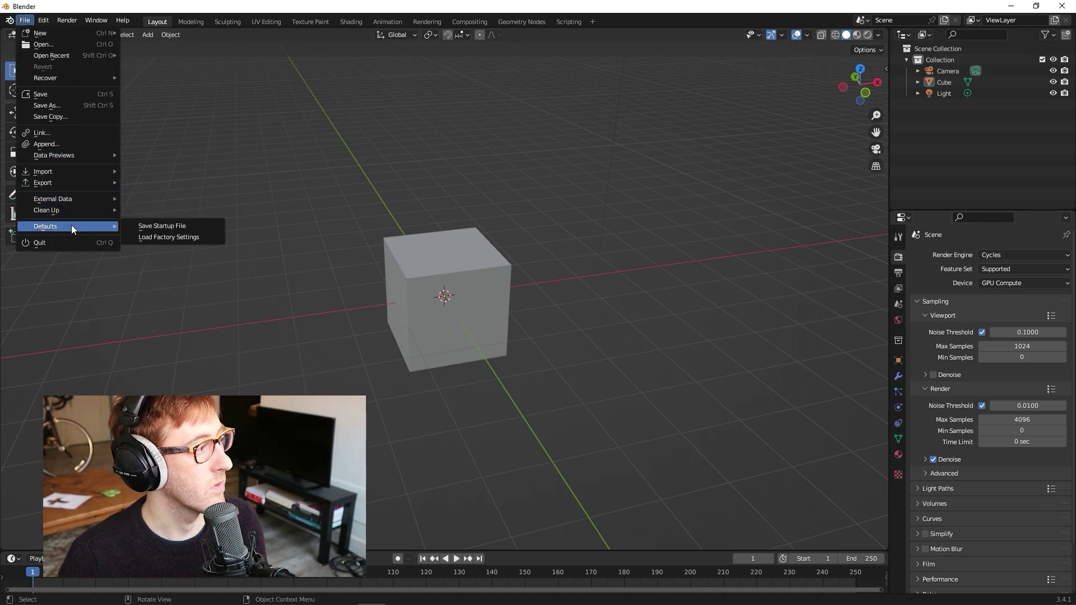
{"action": "left_click", "coordinate": [172, 227]}
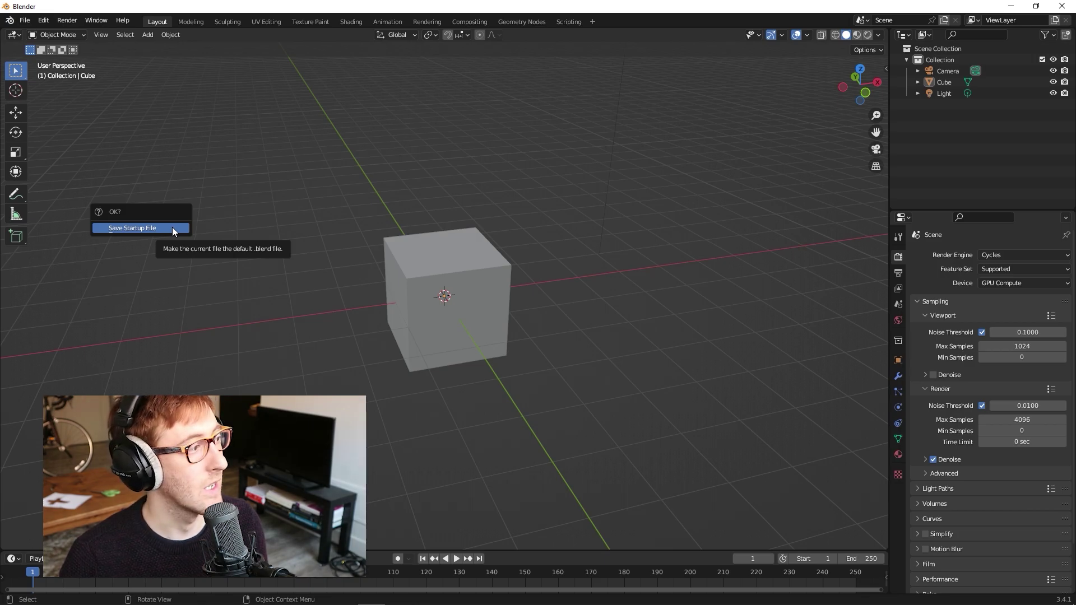
{"action": "left_click", "coordinate": [146, 229]}
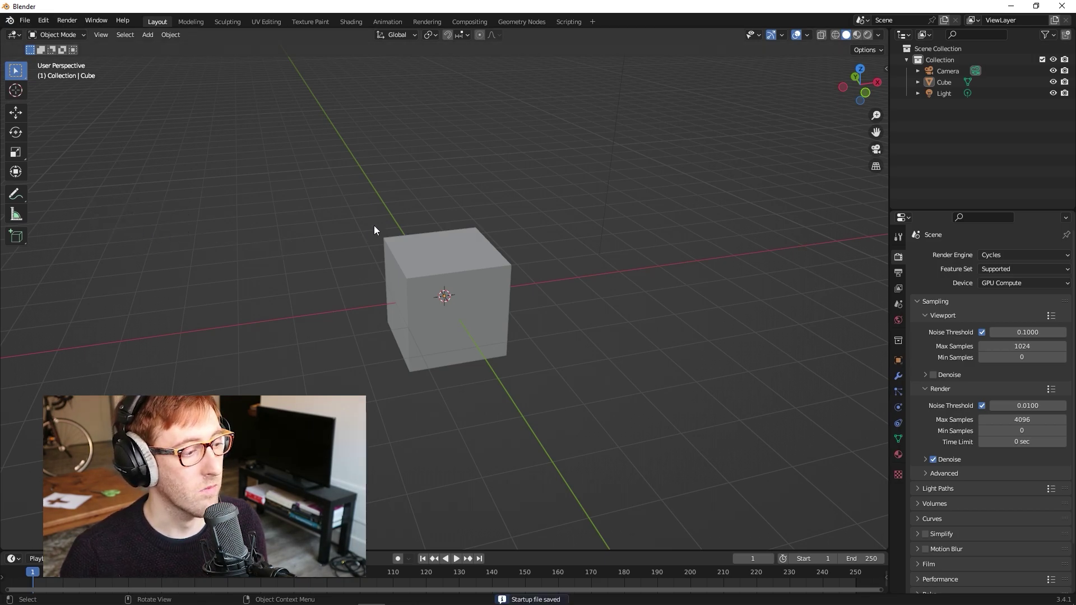